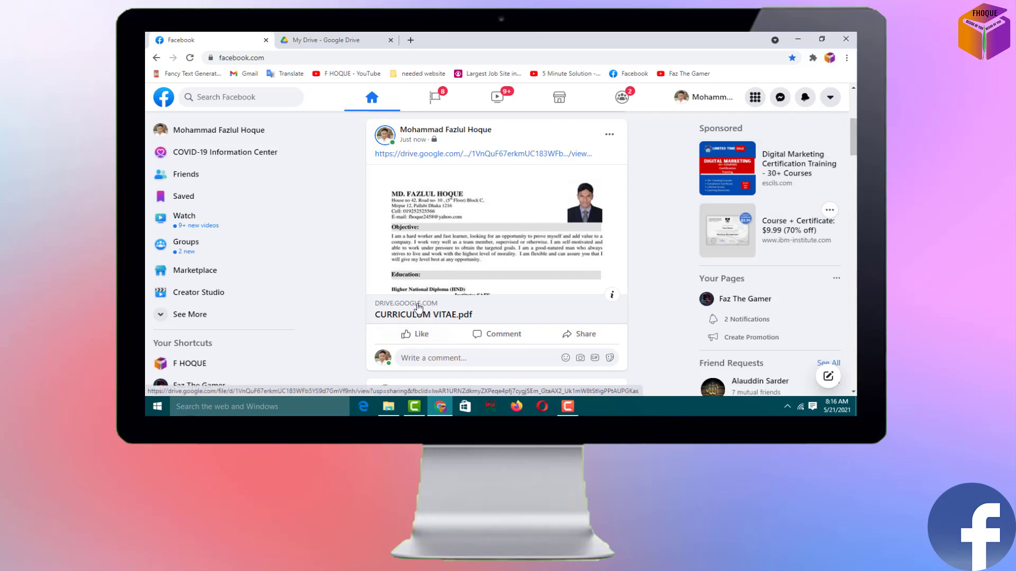
Open the CURRICULUM VITAE.pdf link from the existing Facebook post in a new tab.
left_click(400, 310)
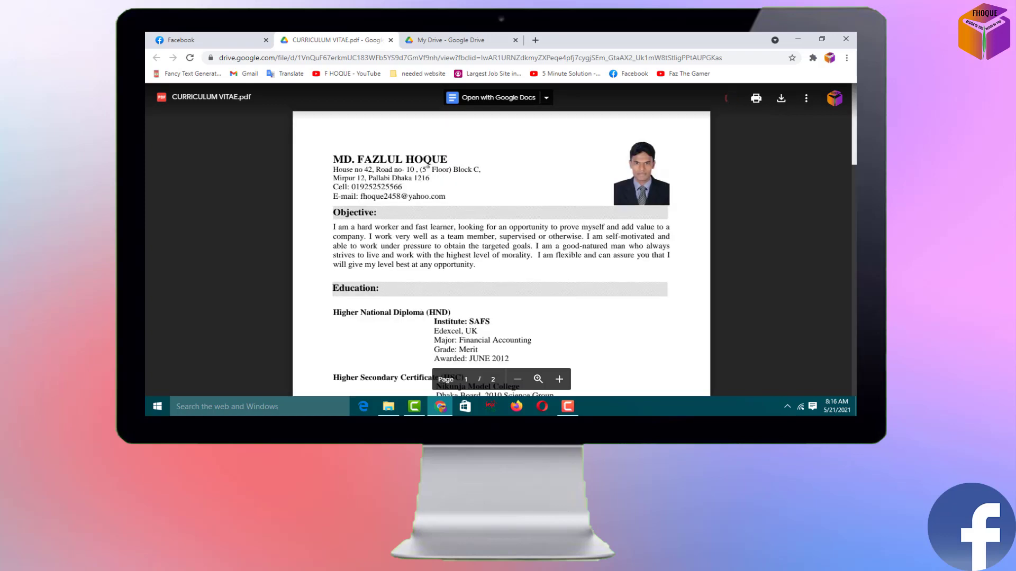
Scroll the résumé in the Google Drive viewer down to page 2.
mouse_move(854, 127)
left_mouse_down()
mouse_move(855, 352)
mouse_move(855, 138)
left_mouse_up()
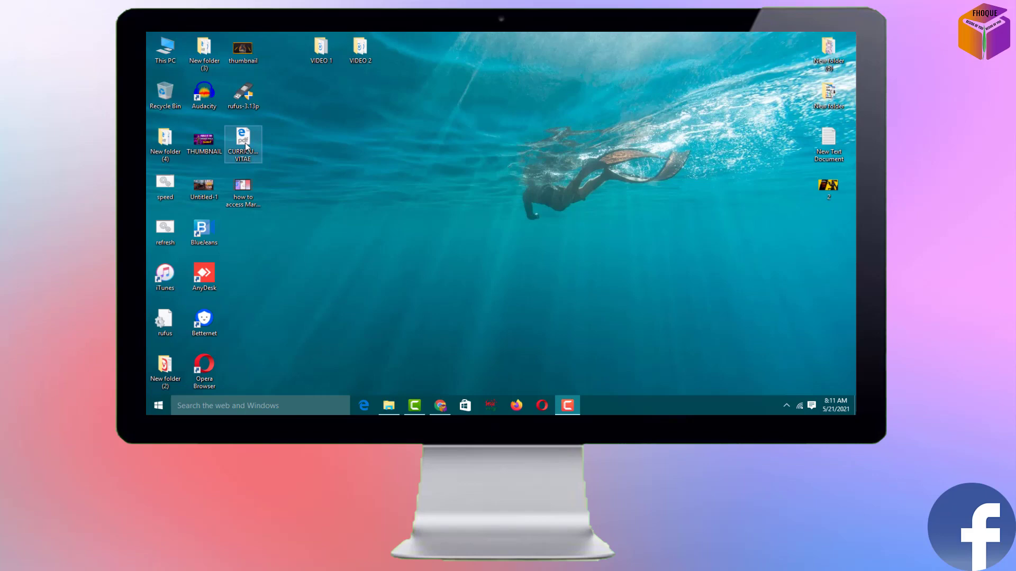
Bring Chrome with Facebook back up and start a new post from 'What's on your mind'.
left_click(441, 407)
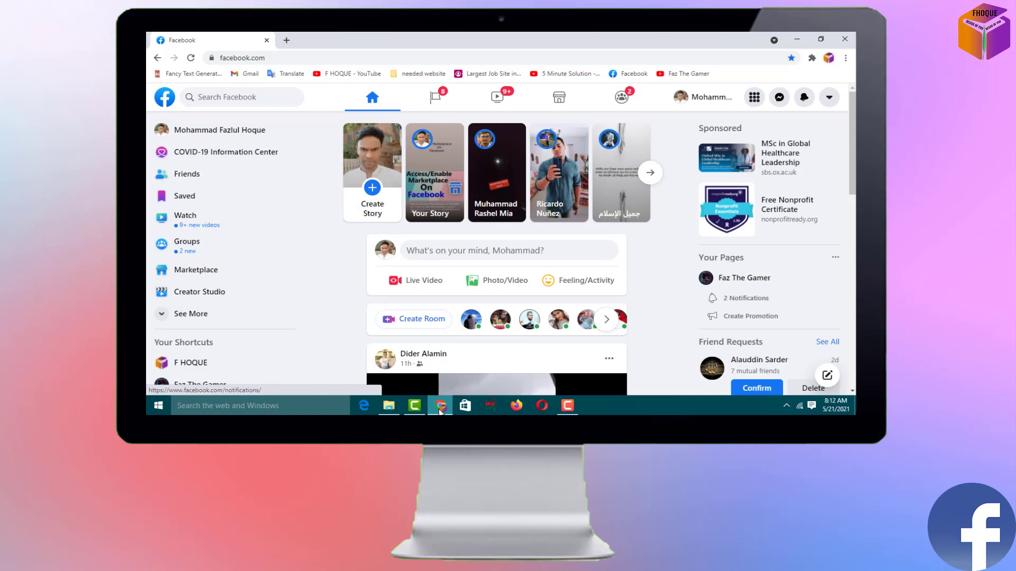
left_click(453, 253)
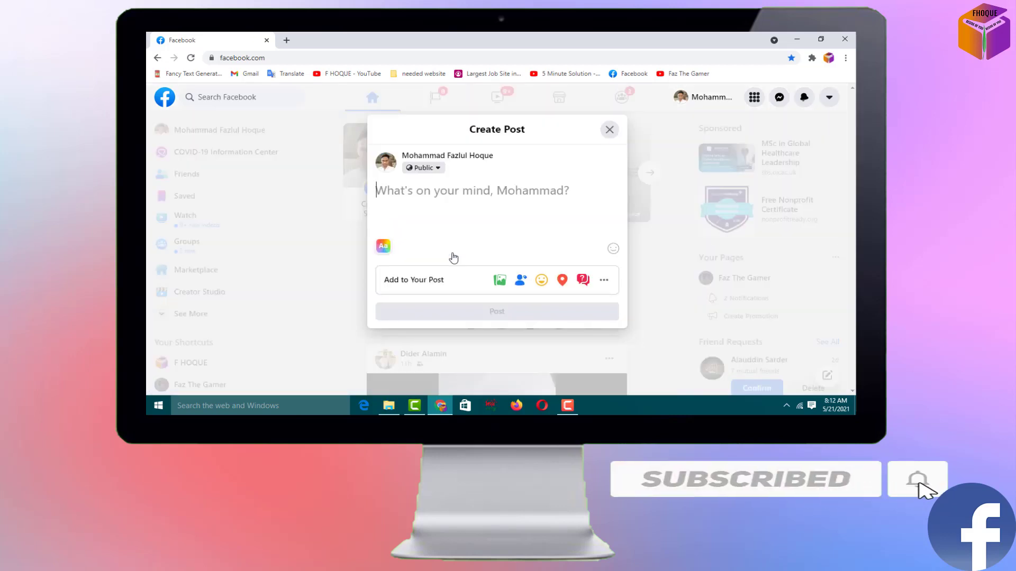
Browse the Desktop for a photo/video, cancel the file picker, and discard the post.
left_click(500, 280)
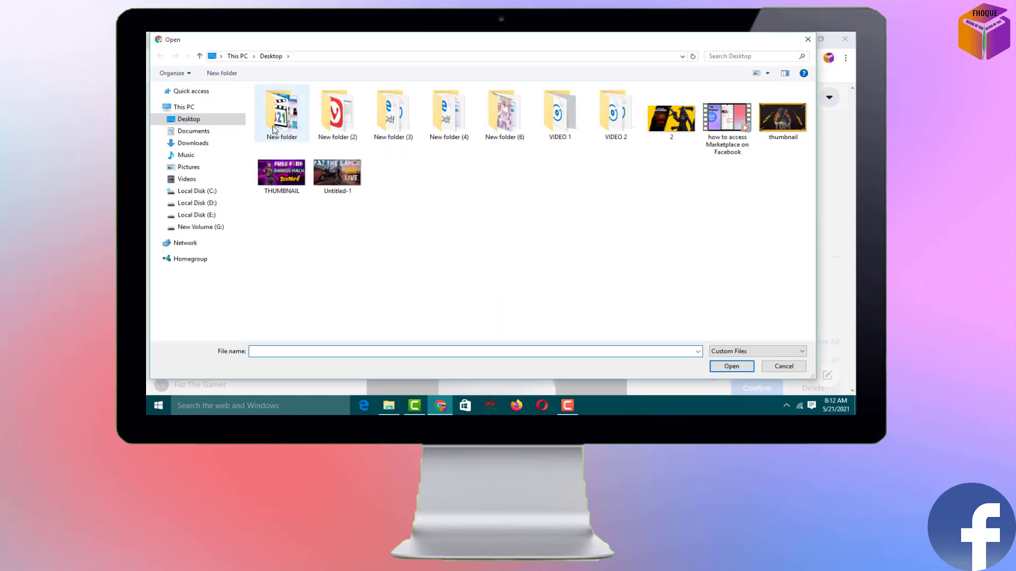
left_click(211, 120)
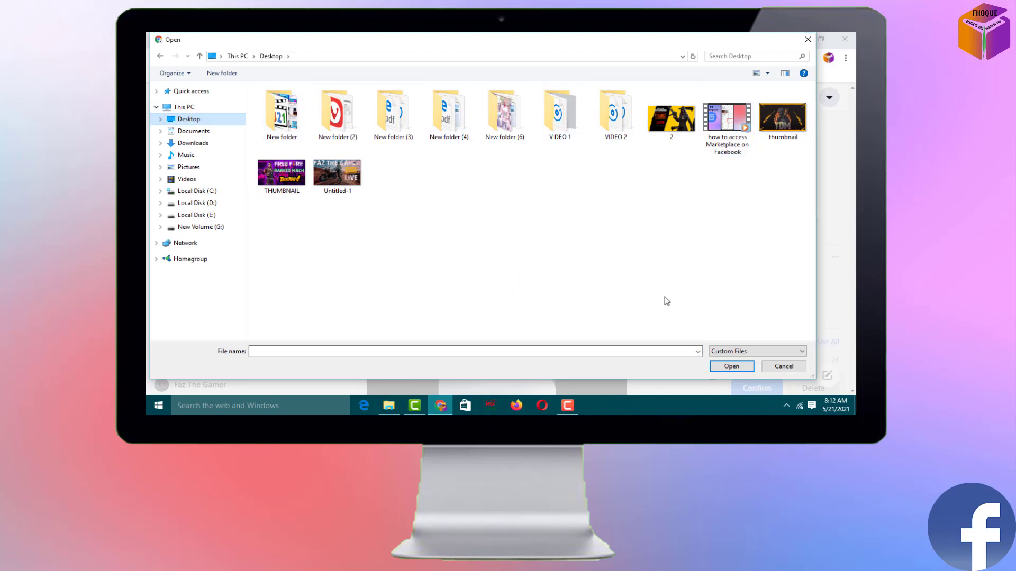
left_click(789, 368)
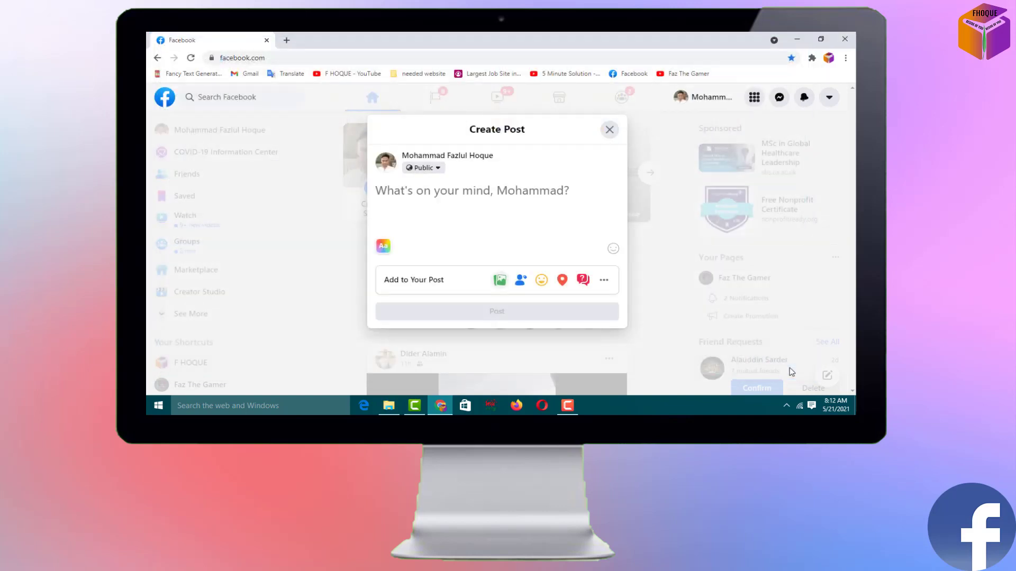
left_click(612, 131)
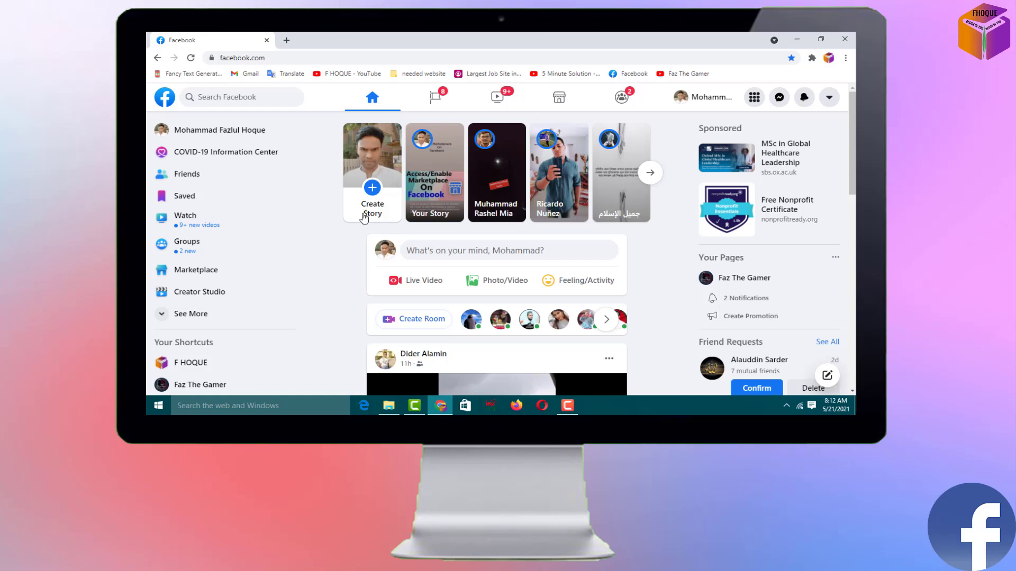
Open a new Chrome tab and go to Google Drive through the Google apps grid.
left_click(286, 41)
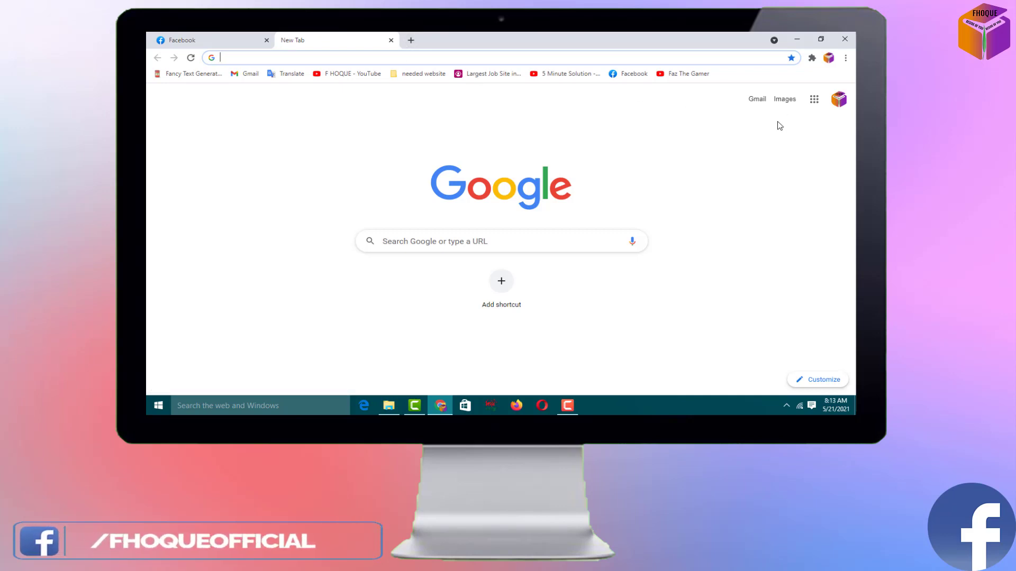
left_click(813, 101)
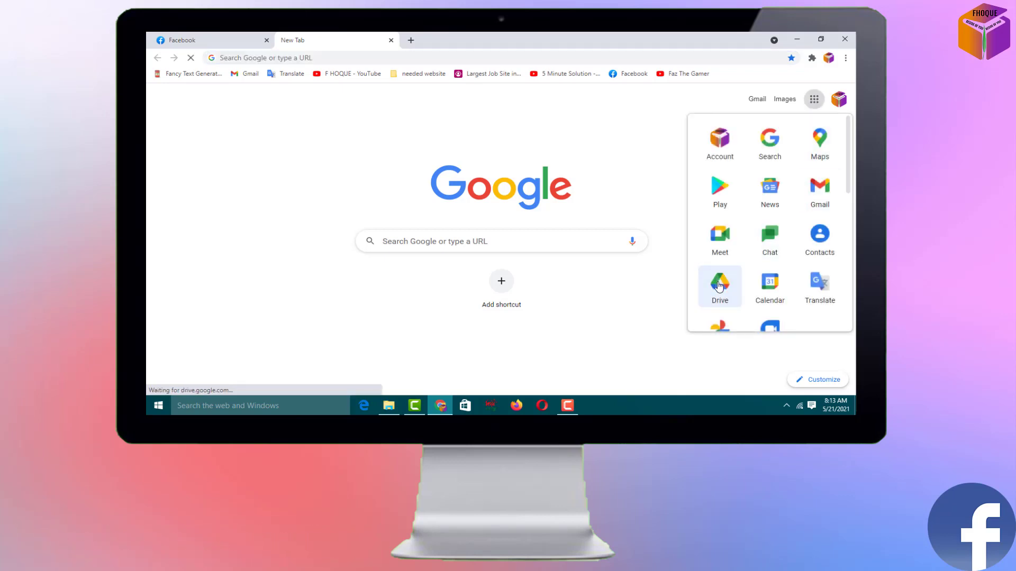
left_click(719, 286)
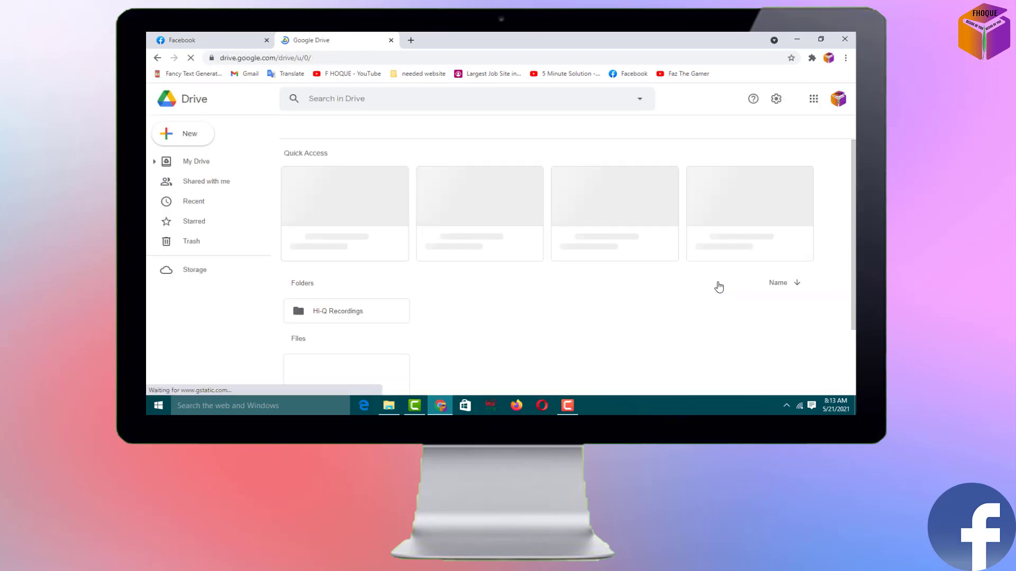
Upload CURRICULUM VITAE.pdf from the Desktop to My Drive with New > File upload.
left_click(198, 136)
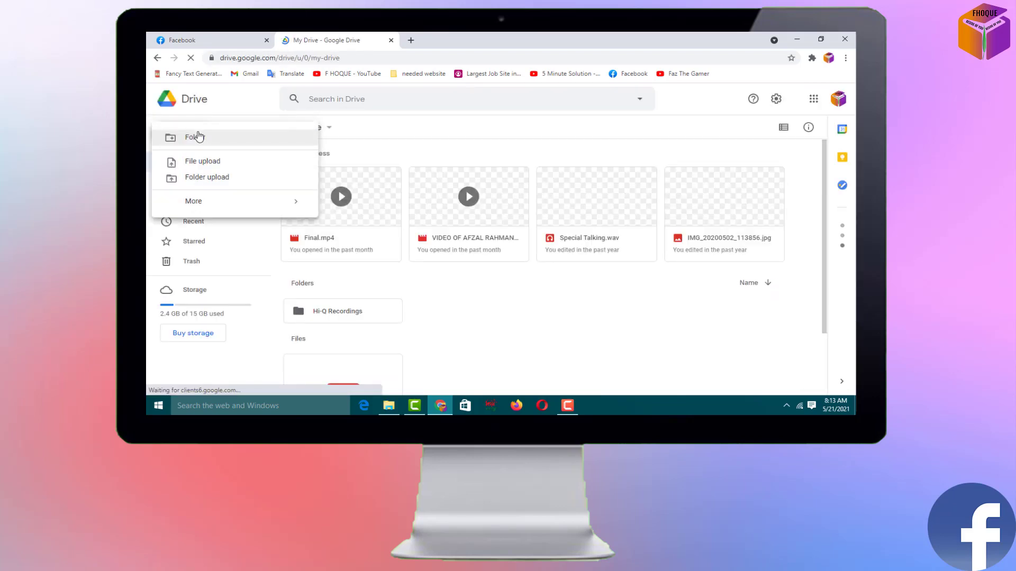
left_click(213, 168)
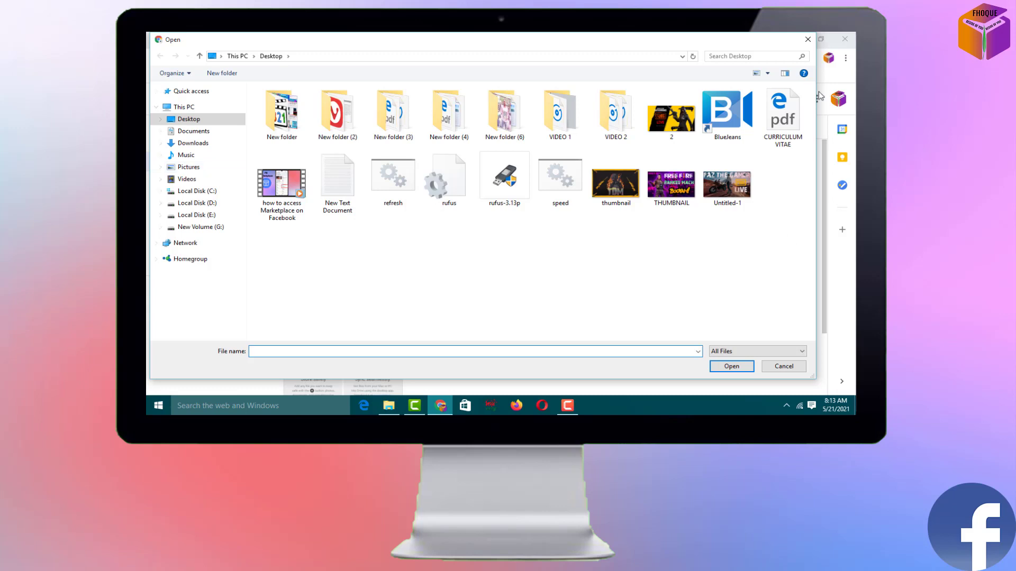
left_click(781, 122)
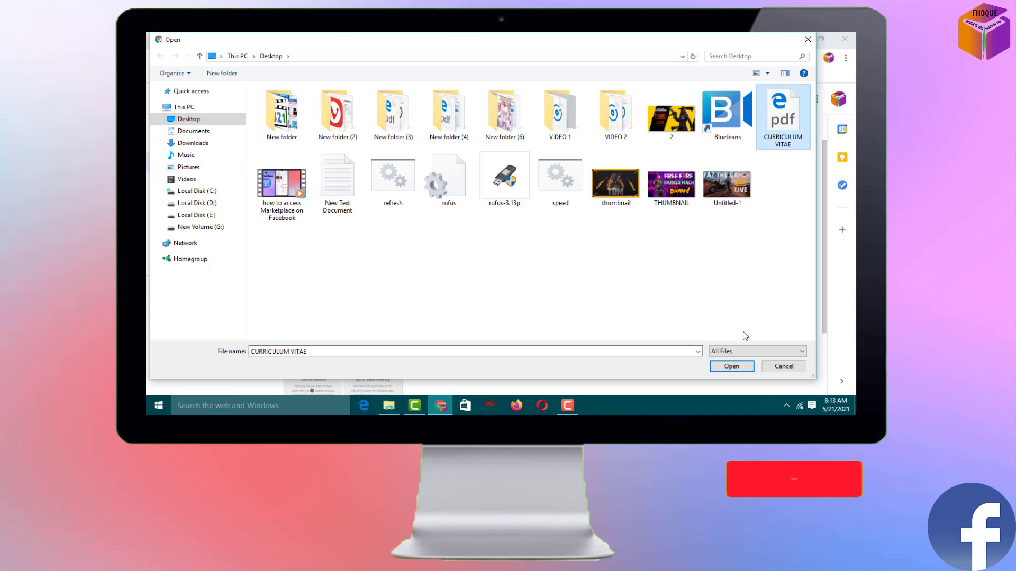
left_click(723, 369)
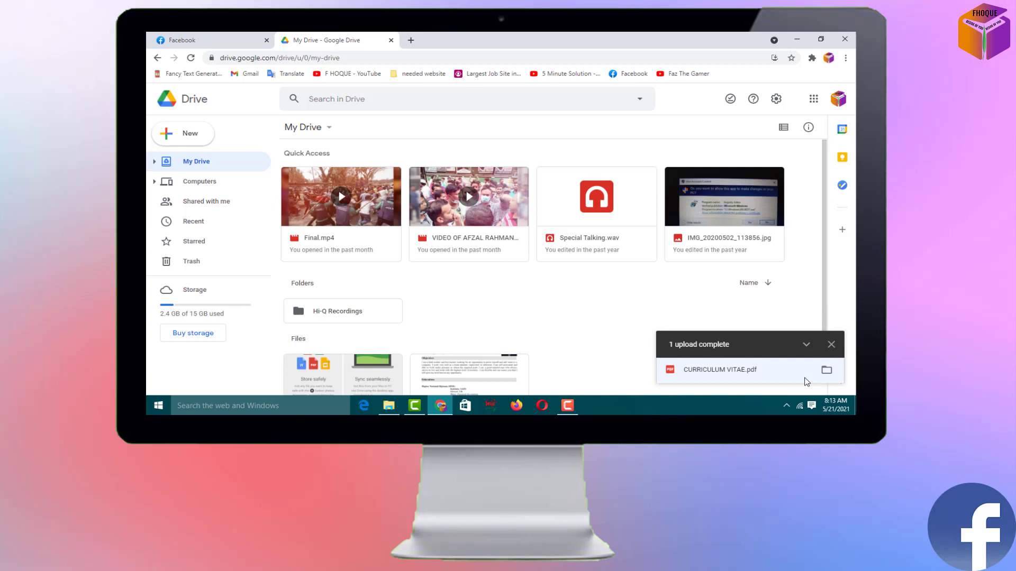
Share the uploaded PDF as Viewer with anyone with the link and copy that link.
left_click(722, 370)
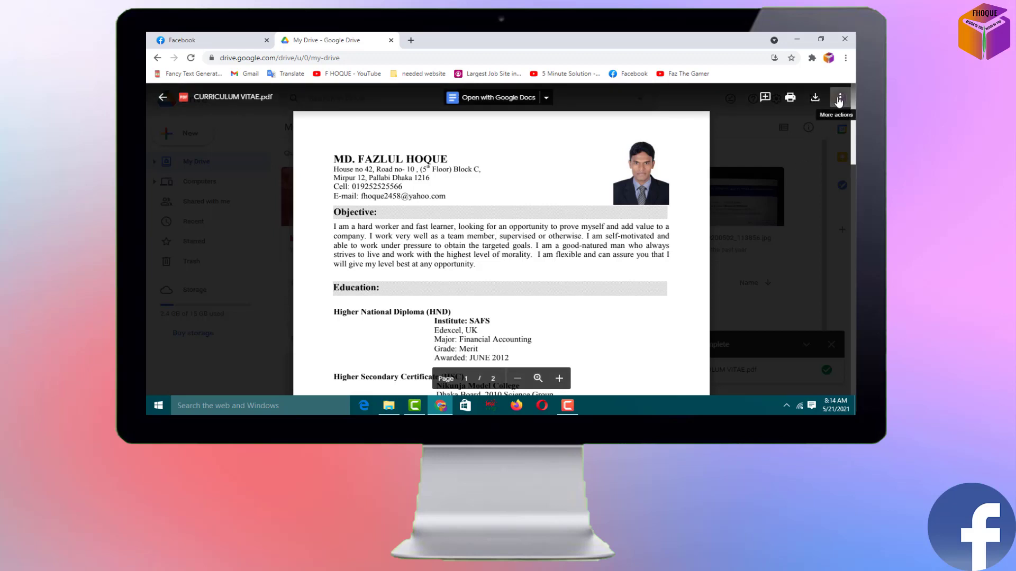
left_click(839, 100)
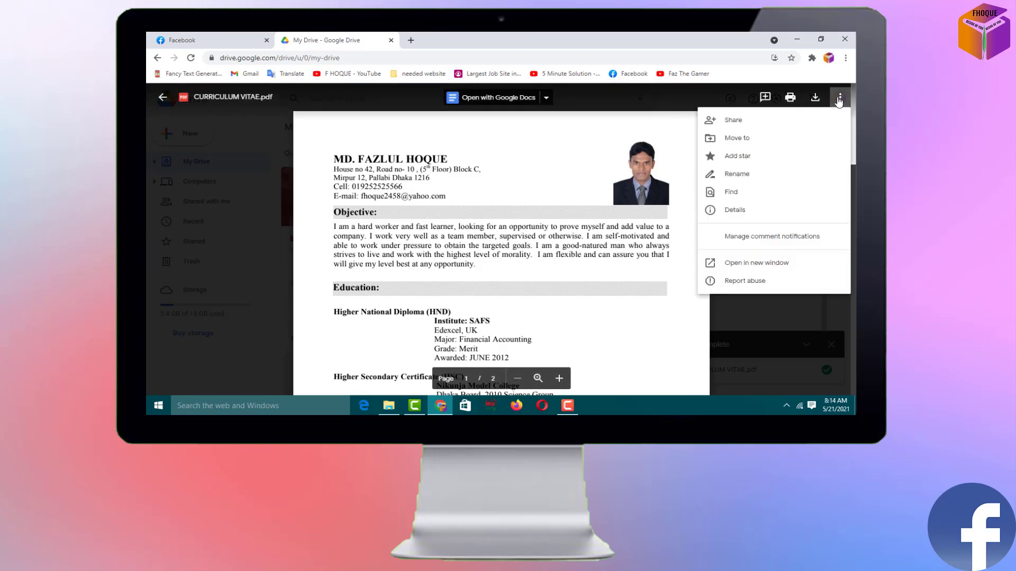
left_click(739, 123)
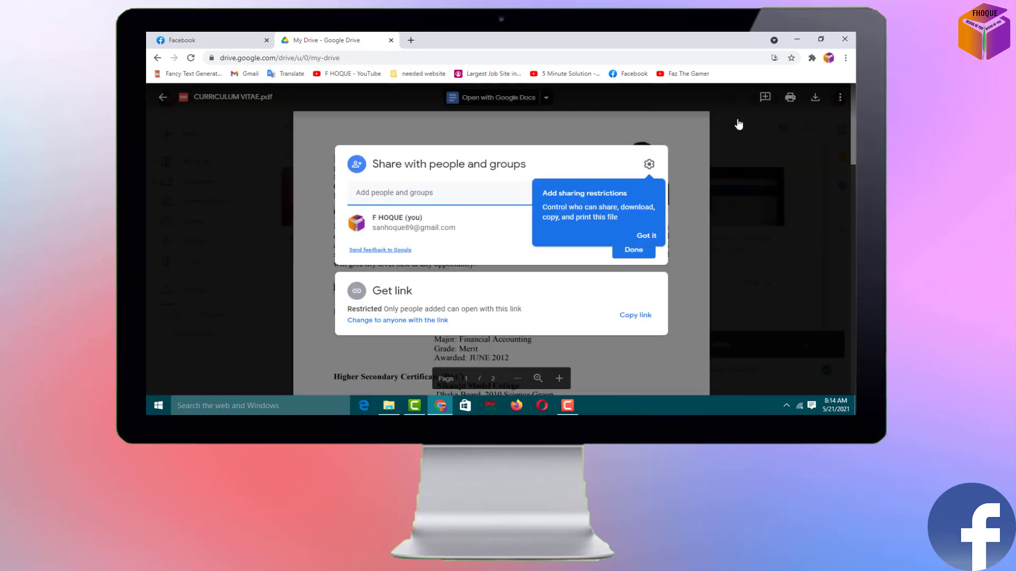
left_click(647, 236)
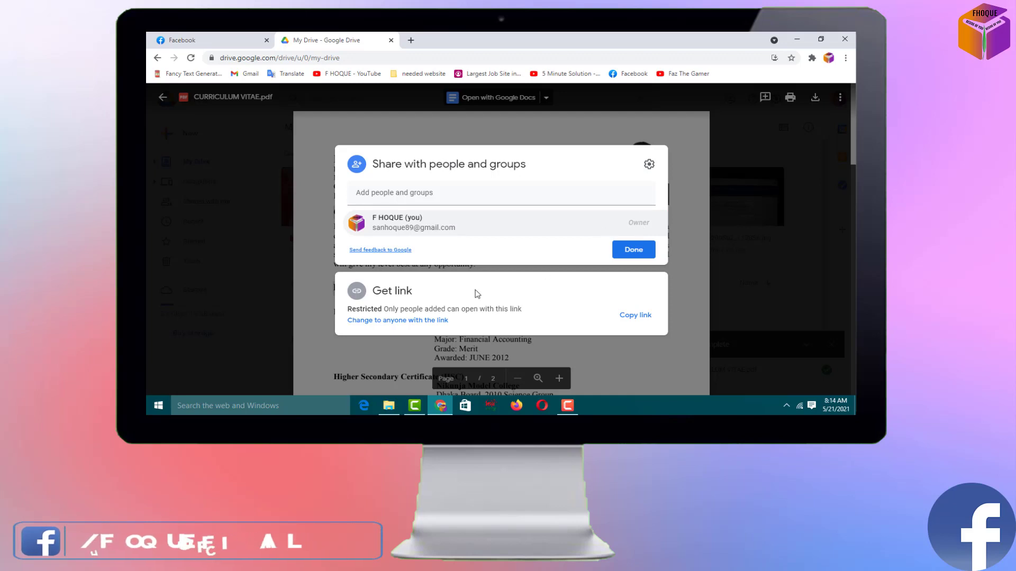
left_click(394, 321)
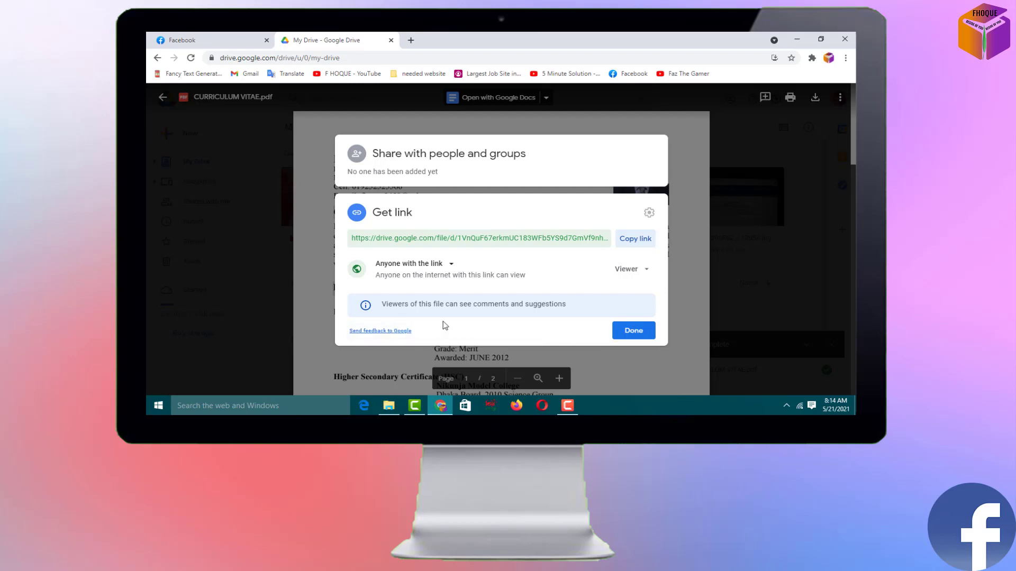
left_click(636, 241)
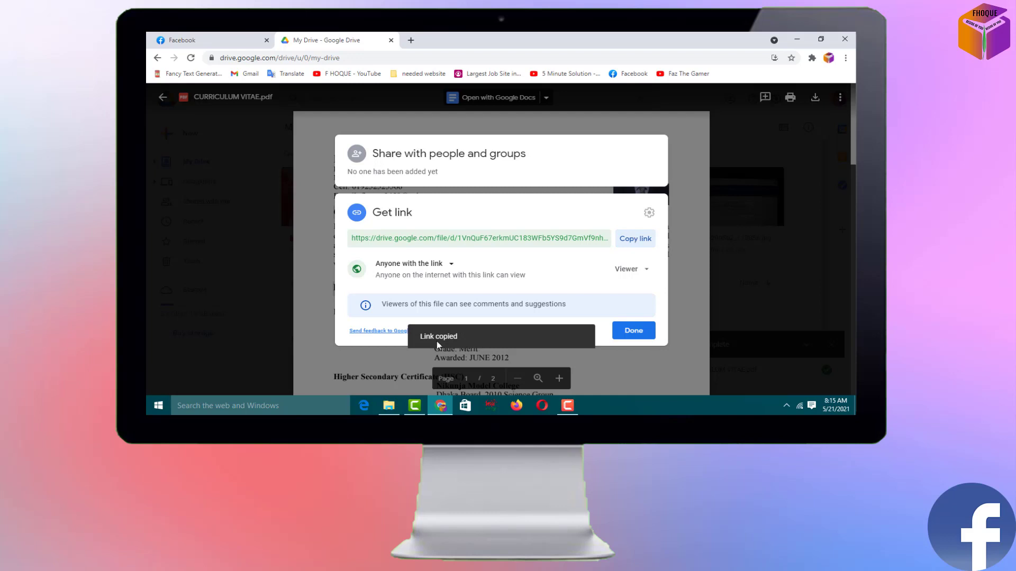
left_click(632, 331)
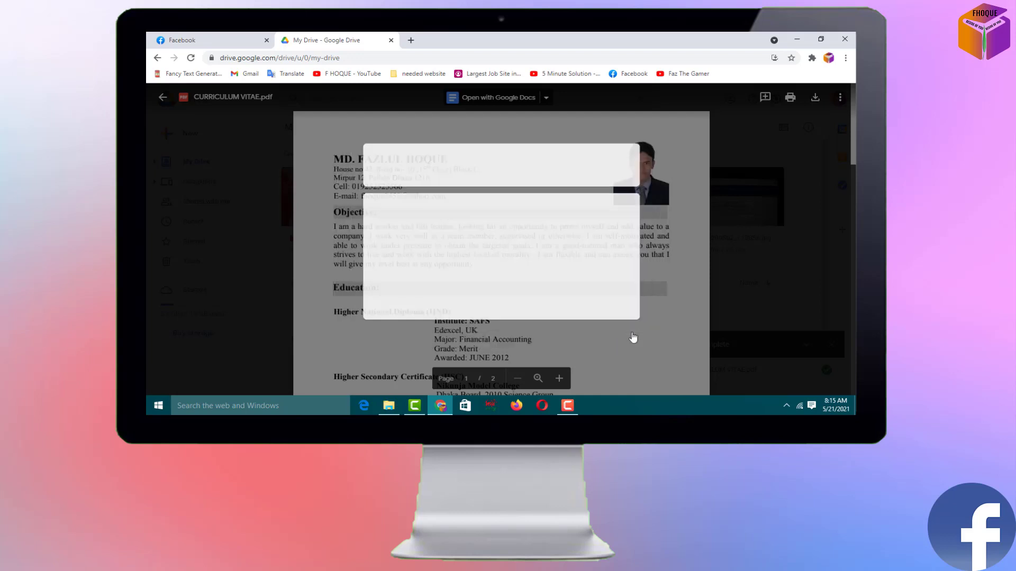
Back in Facebook, start a new post and paste the Drive CV link to get its PDF preview.
left_click(235, 37)
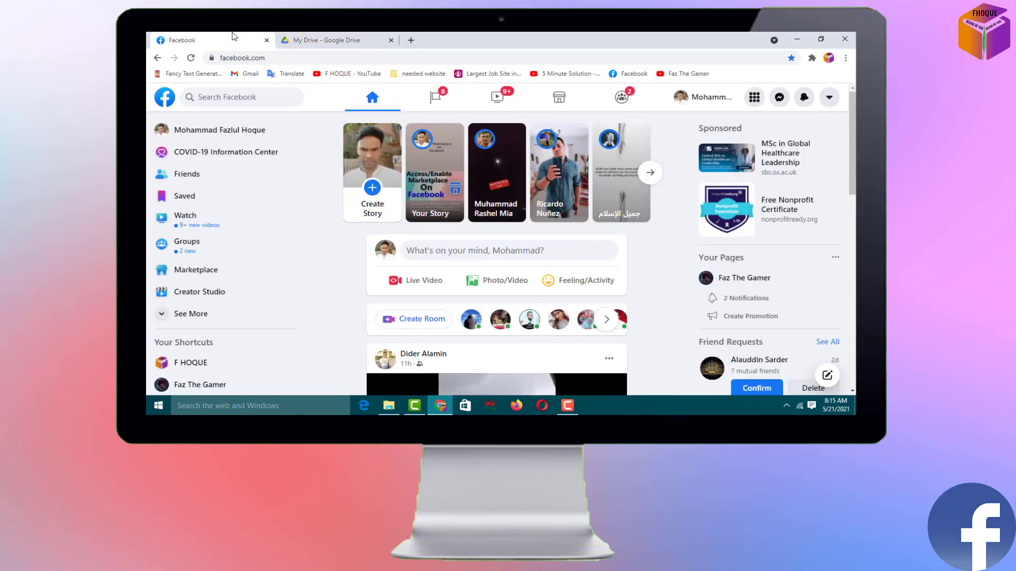
left_click(479, 253)
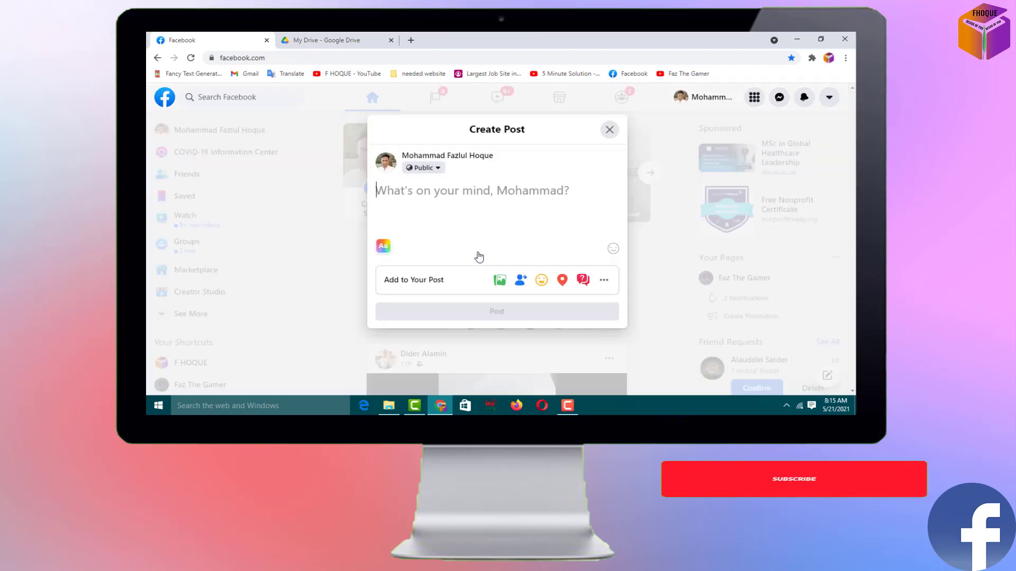
right_click(410, 195)
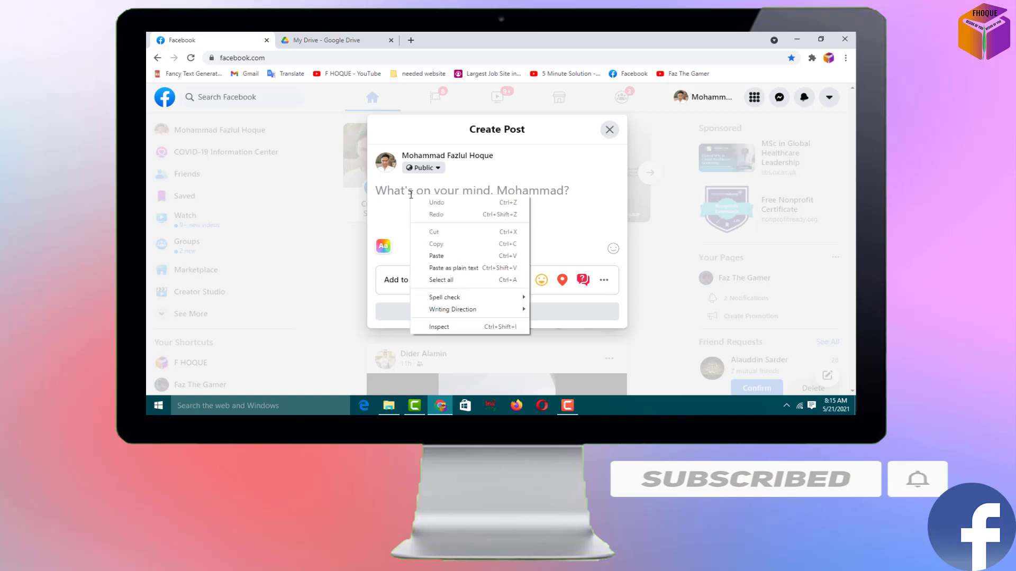
left_click(438, 256)
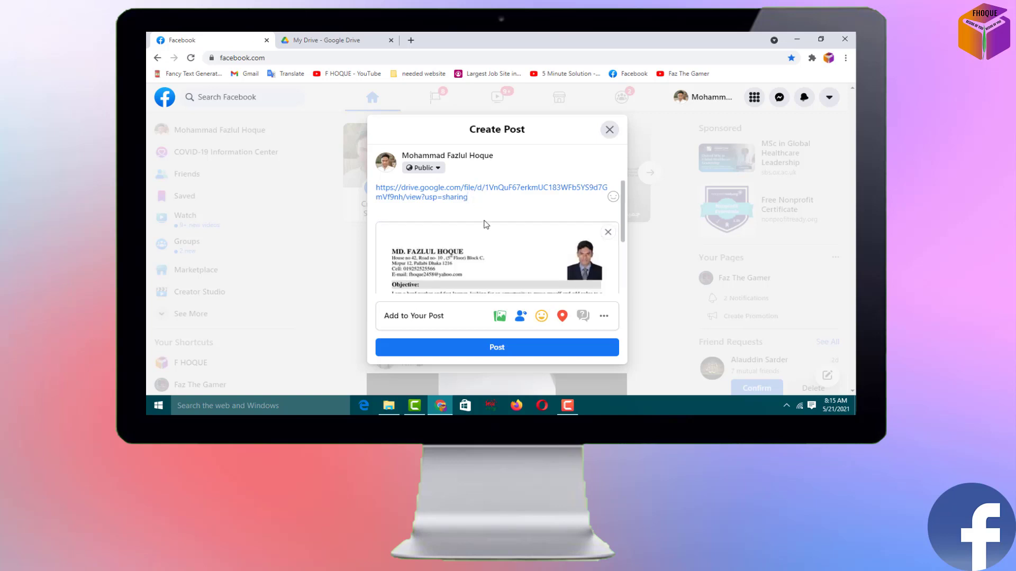
left_click_drag(623, 202, 618, 236)
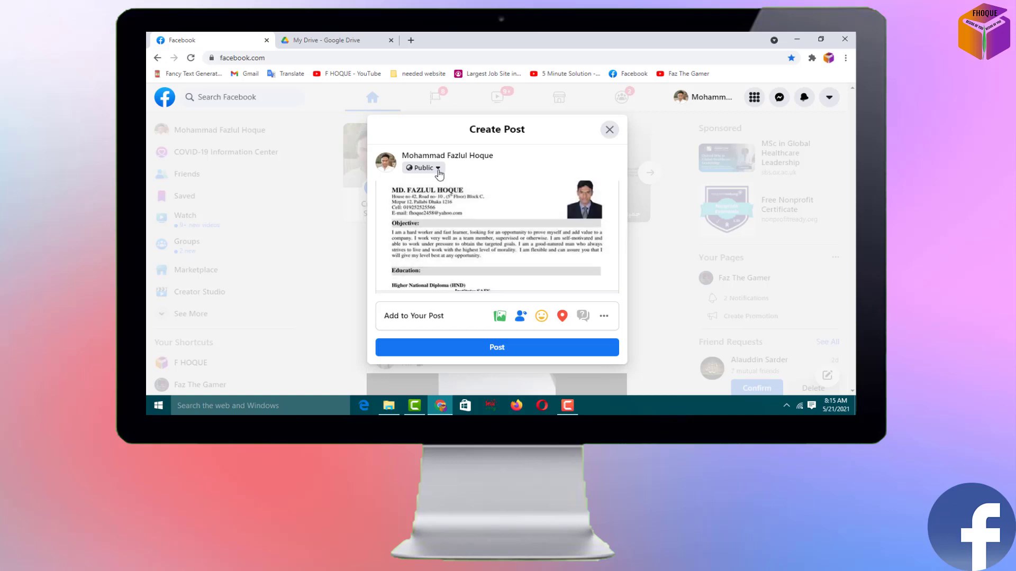
scroll(476, 198, "up", 2)
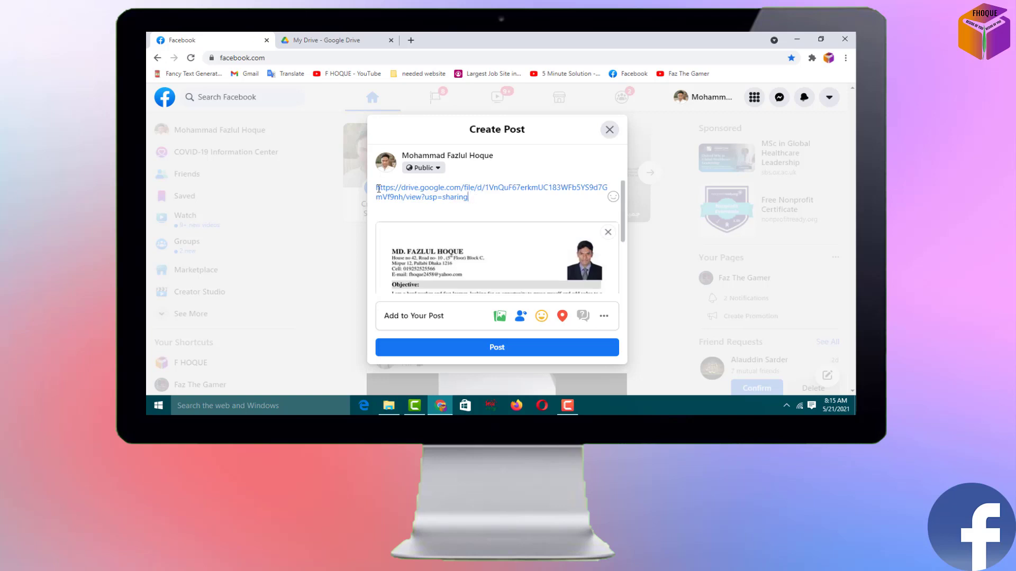
scroll(397, 216, "up", 1)
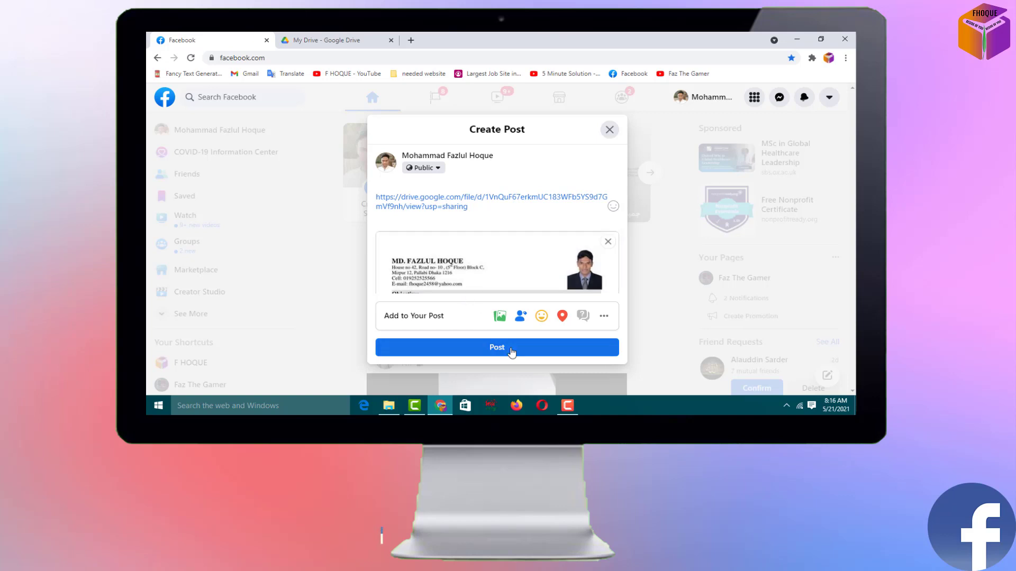
Set the post audience to Only me and publish the CV link post.
left_click(439, 168)
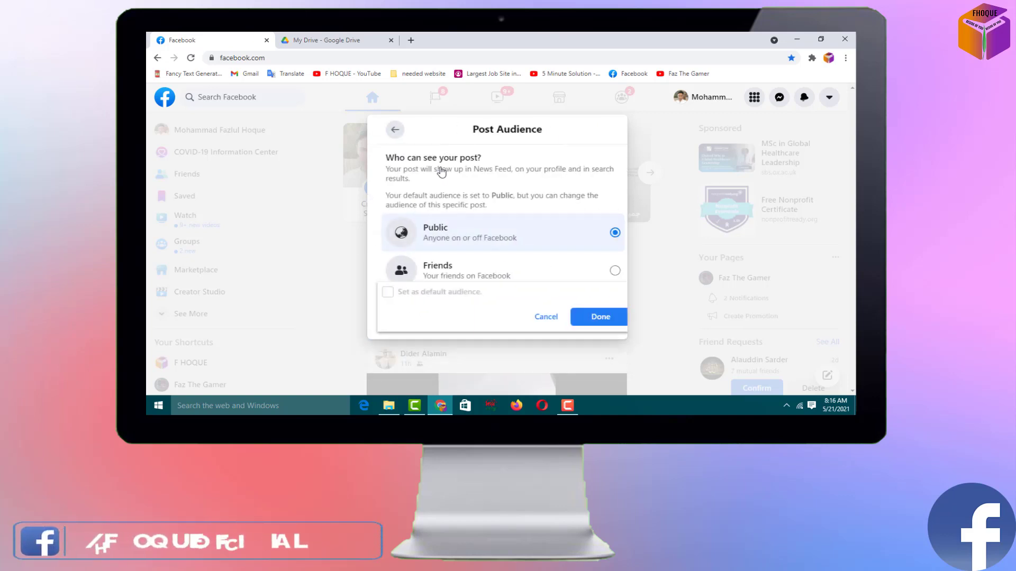
scroll(585, 257, "down", 5)
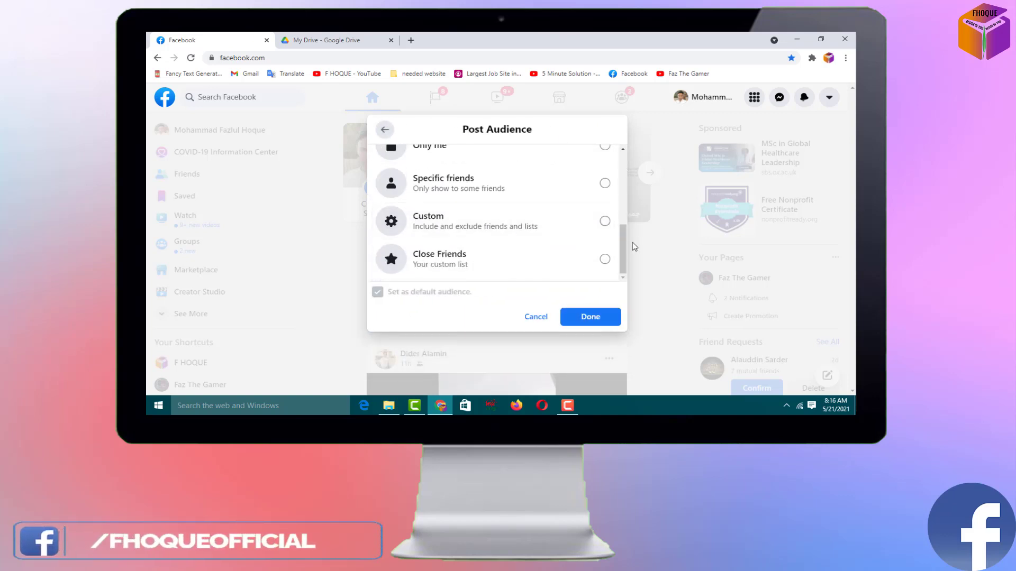
left_click_drag(625, 246, 624, 203)
left_click(604, 256)
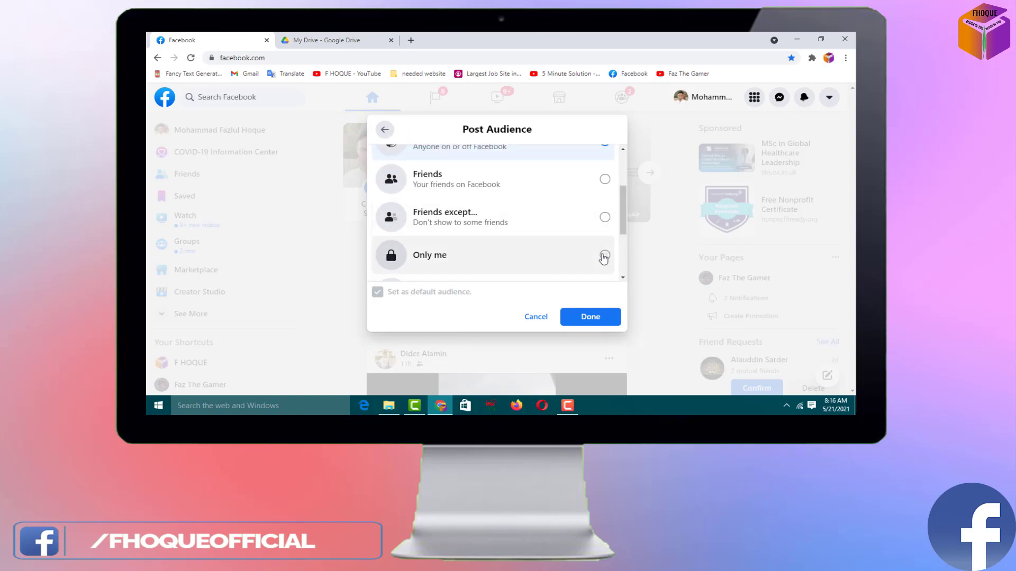
left_click(589, 317)
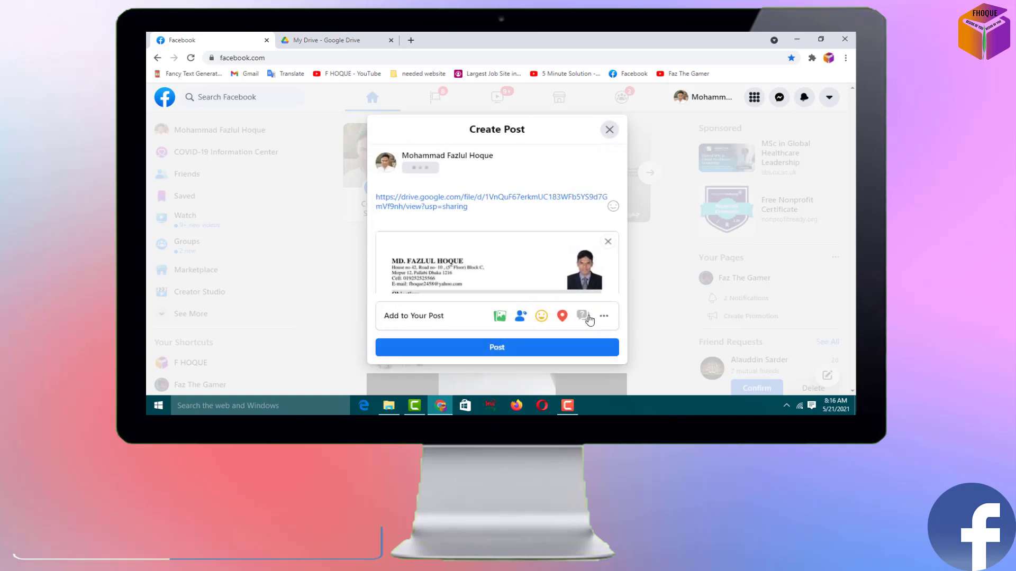
left_click(510, 351)
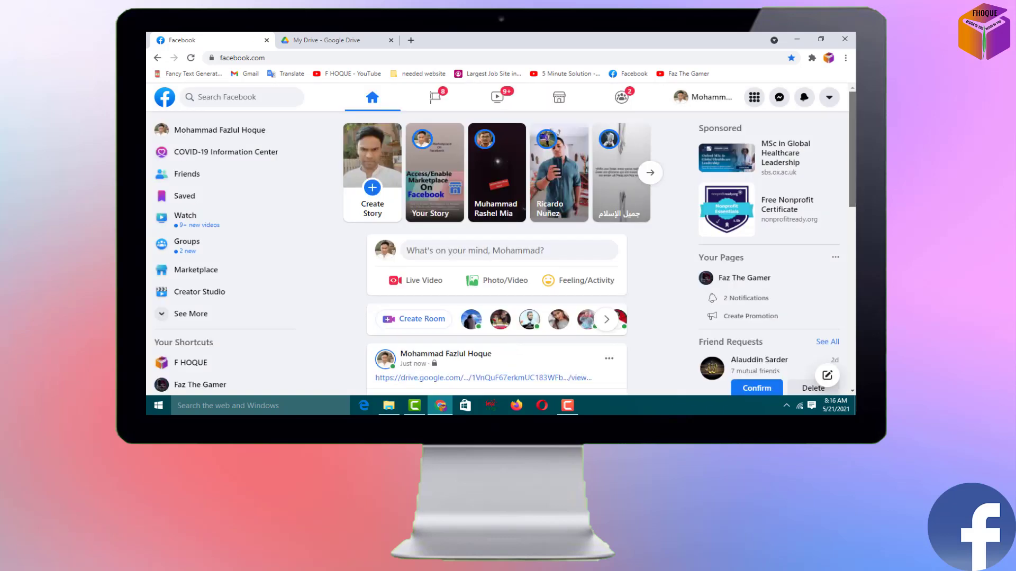
Scroll to the new post and open its CURRICULUM VITAE.pdf preview in a Drive tab.
scroll(380, 215, "down", 3)
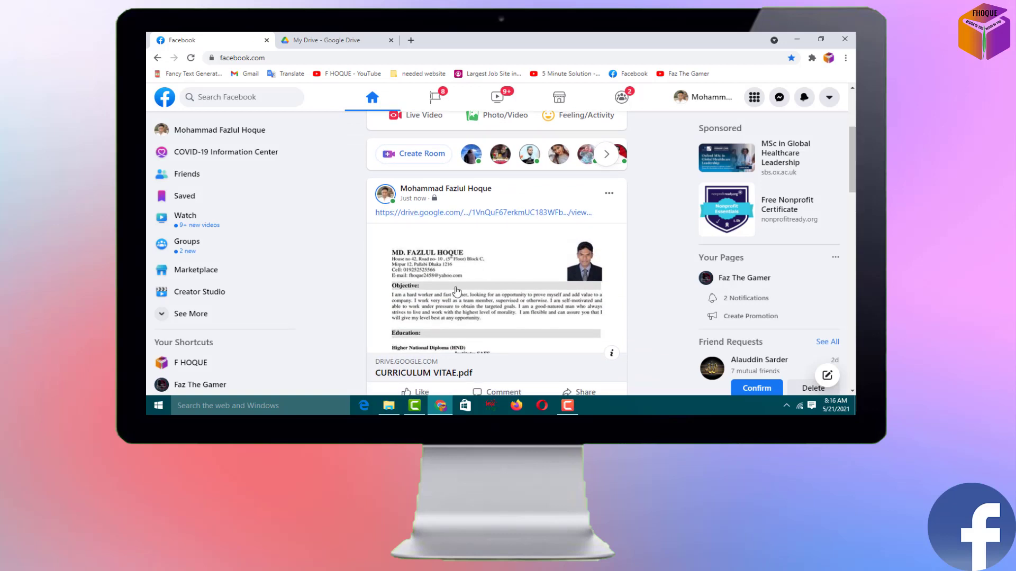
scroll(506, 266, "down", 1)
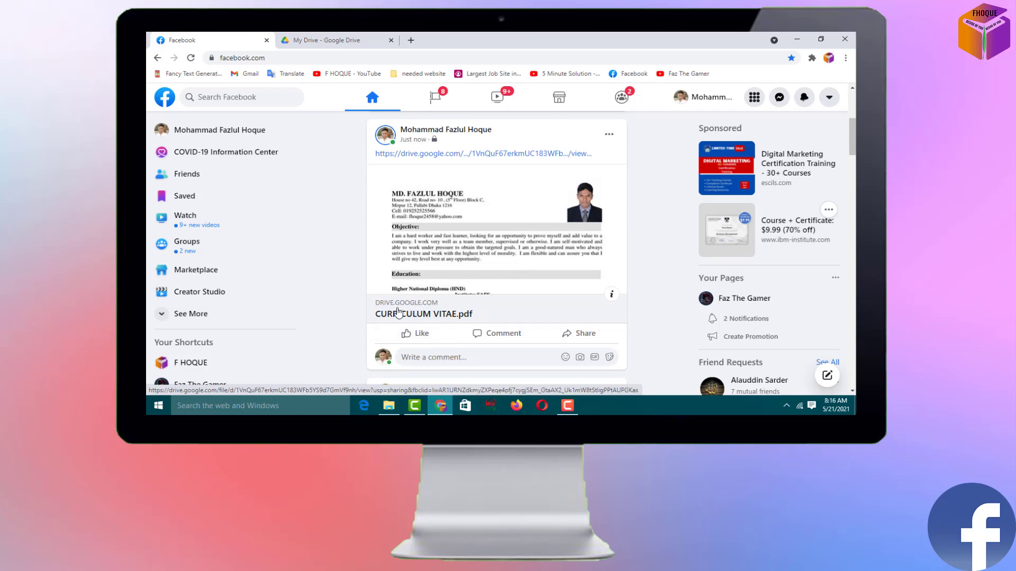
left_click(400, 308)
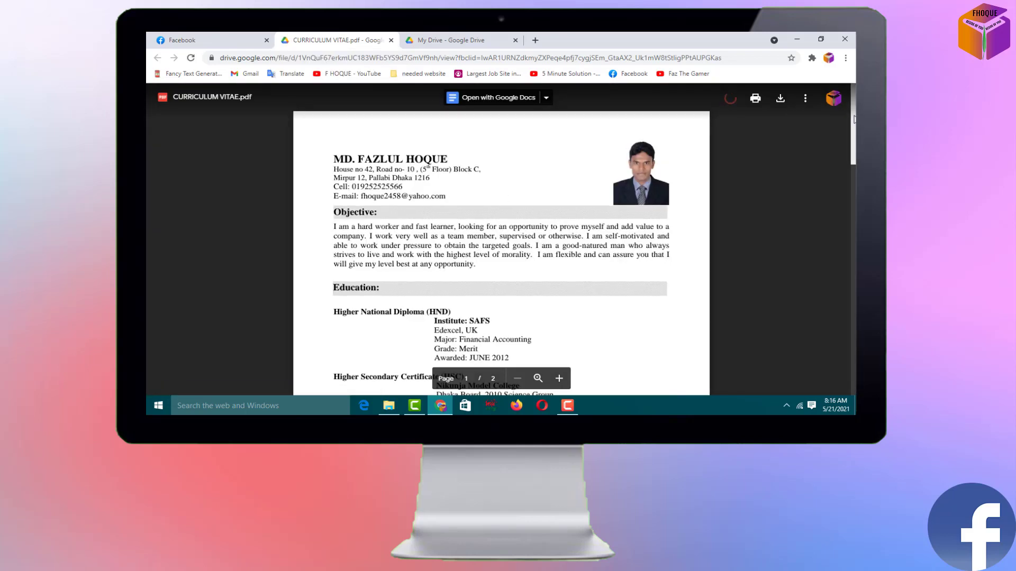
Scroll through the CURRICULUM VITAE.pdf preview, then close its Google Drive tab to return to Facebook.
mouse_move(853, 119)
left_mouse_down()
mouse_move(854, 354)
mouse_move(853, 123)
left_mouse_up()
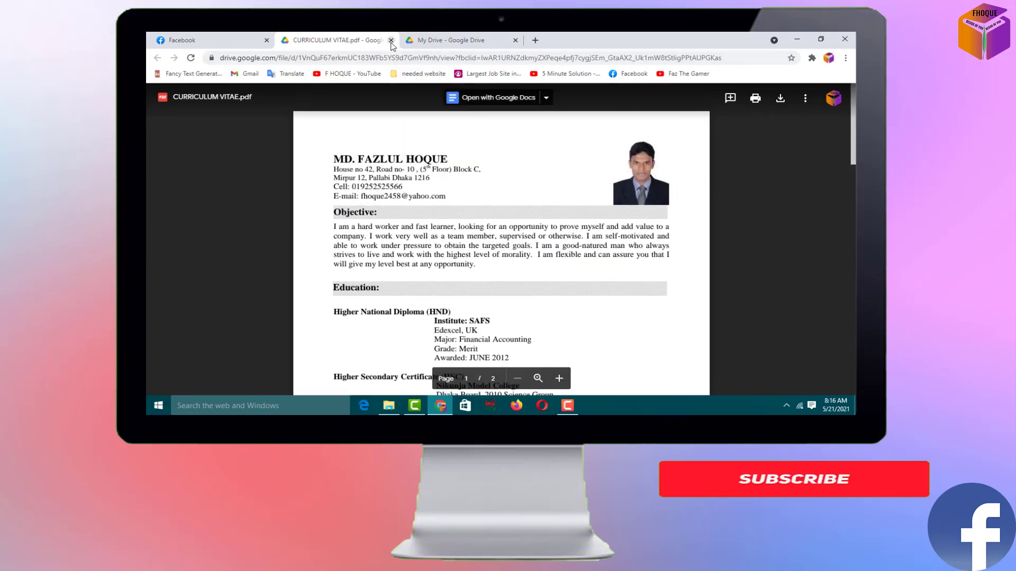
left_click(391, 41)
scroll(441, 229, "up", 5)
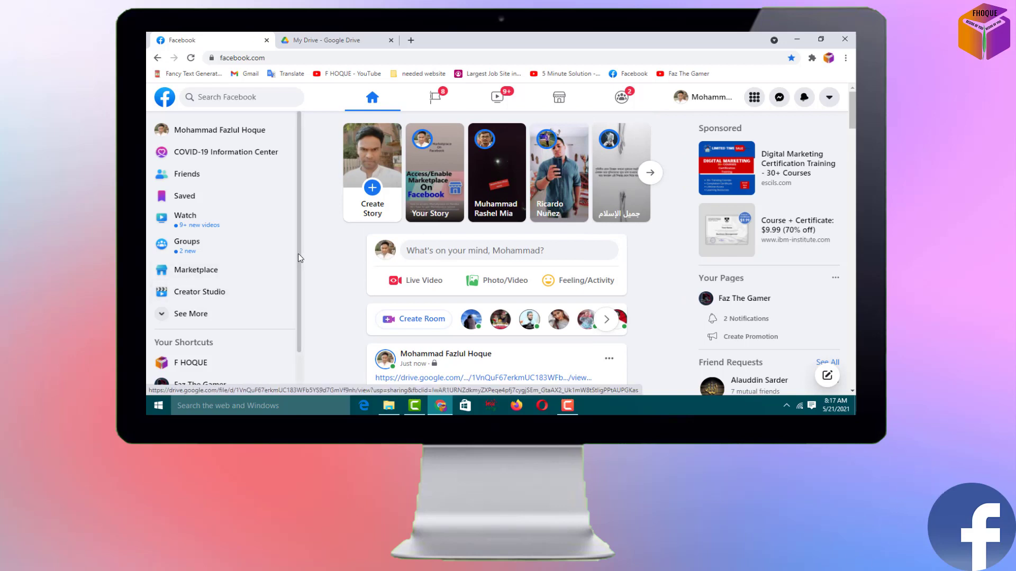
Expand the sidebar with See More and open HAPPY LIFE from Your Shortcuts.
scroll(299, 278, "down", 2)
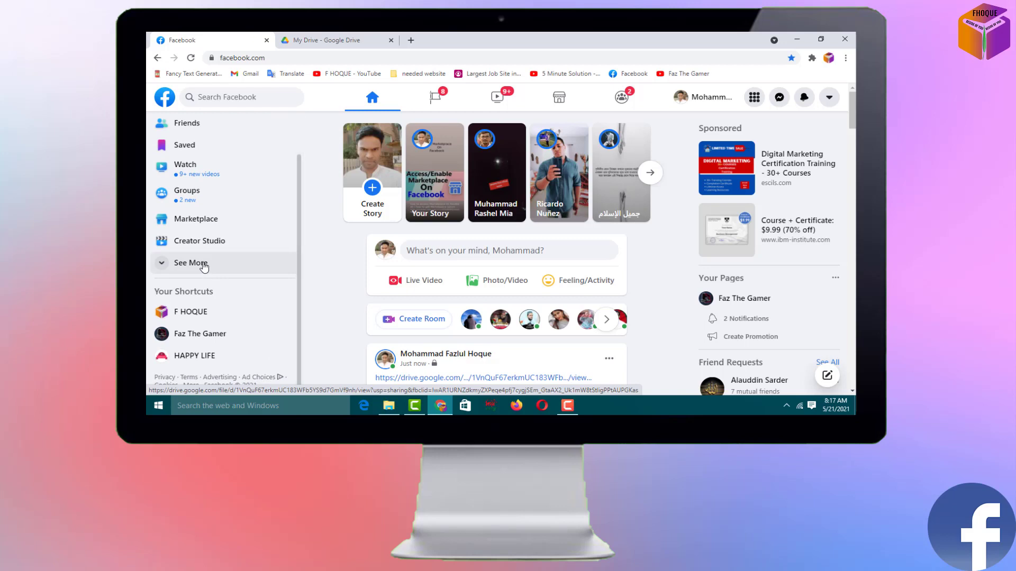
left_click(204, 267)
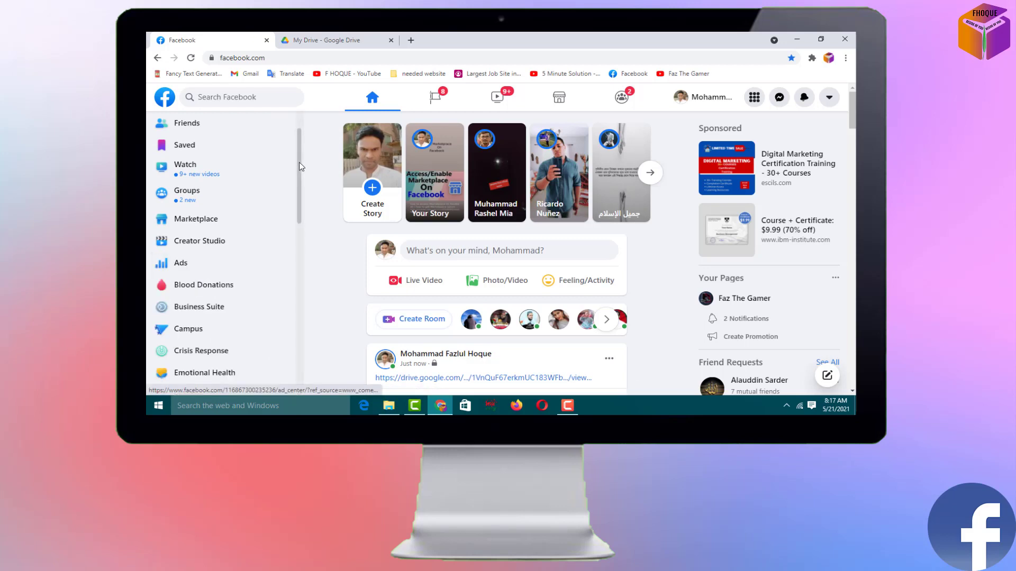
scroll(299, 162, "down", 4)
scroll(293, 239, "down", 4)
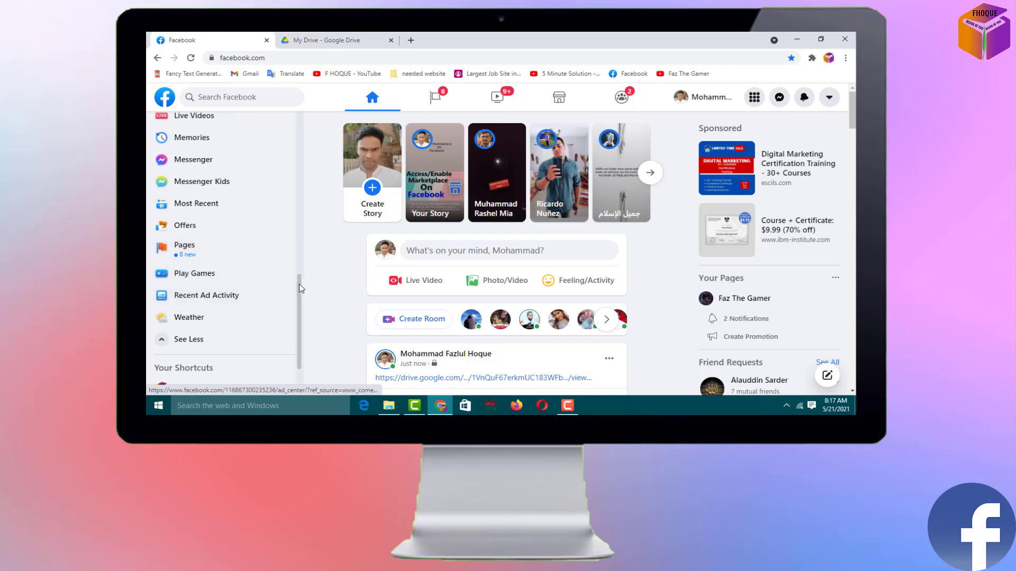
scroll(297, 286, "down", 2)
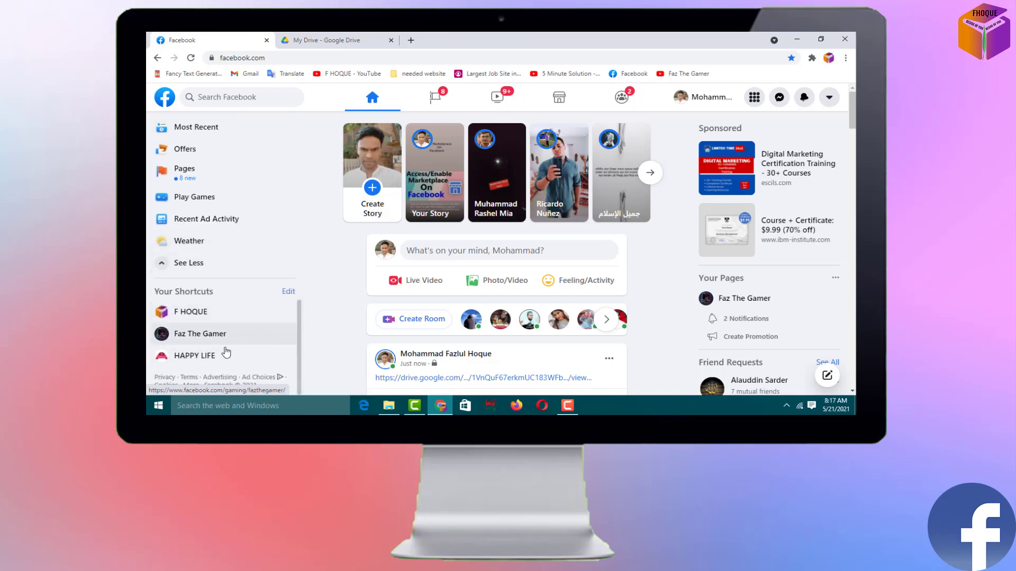
left_click(202, 358)
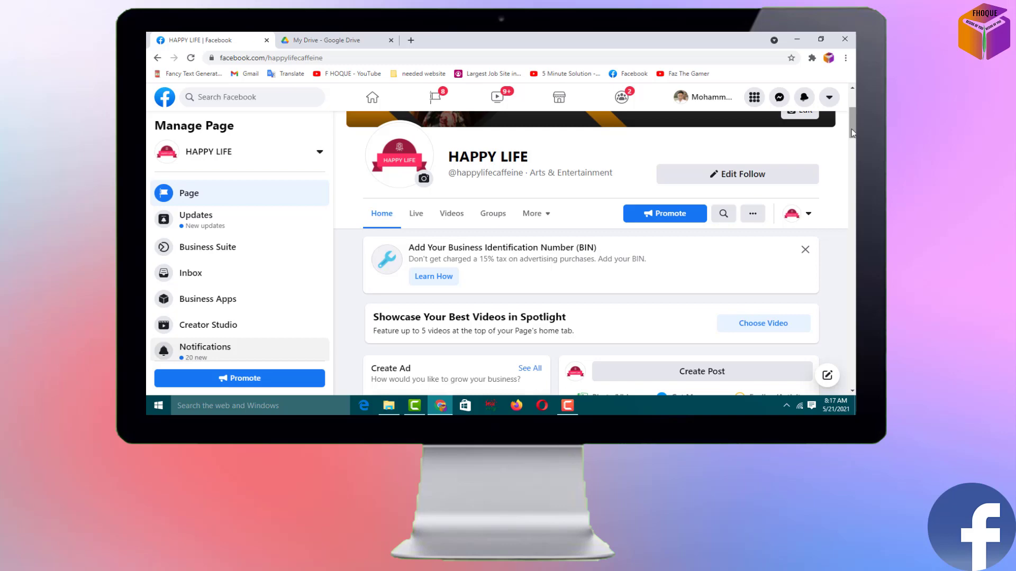
scroll(721, 209, "down", 3)
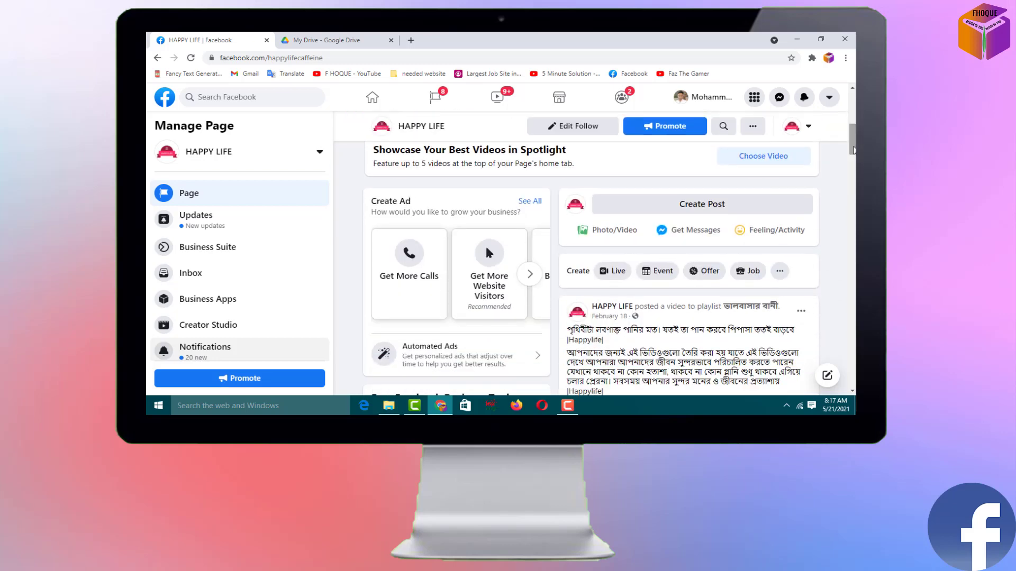
Paste the Google Drive CV link into a new HAPPY LIFE post, add a blank line above it, and publish.
left_click(720, 209)
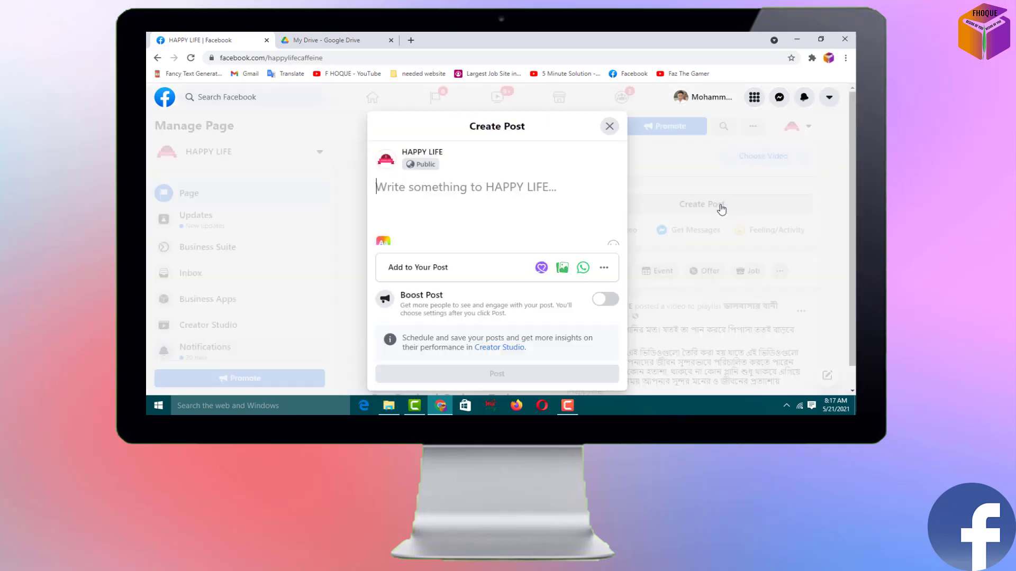
right_click(389, 189)
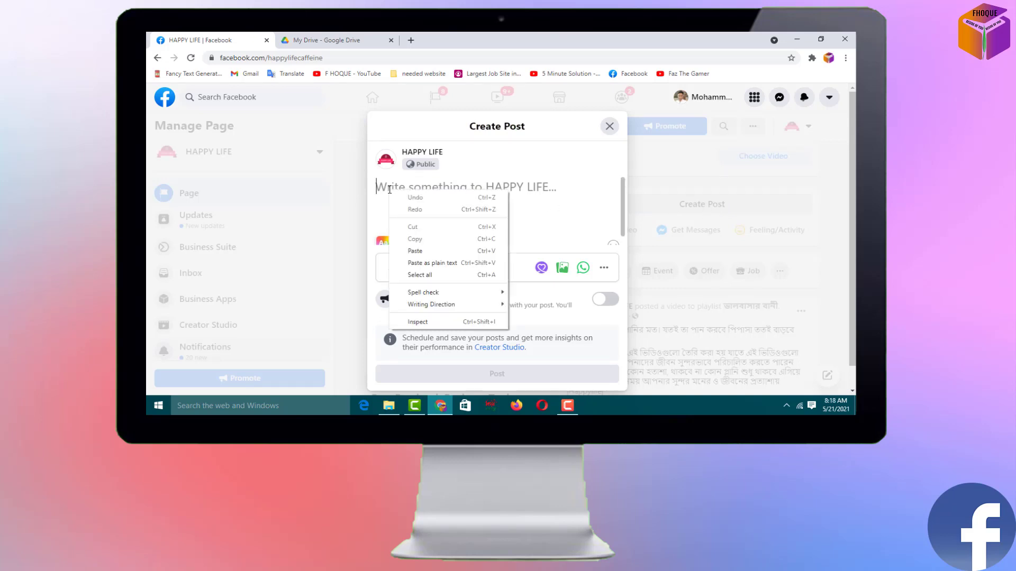
left_click(430, 252)
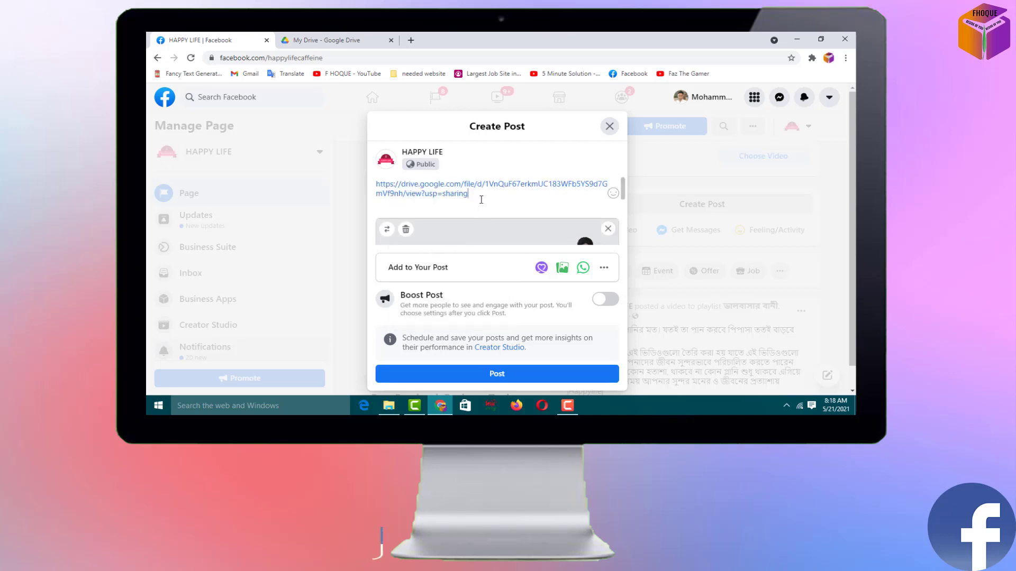
mouse_move(620, 179)
left_mouse_down()
mouse_move(623, 233)
mouse_move(622, 186)
left_mouse_up()
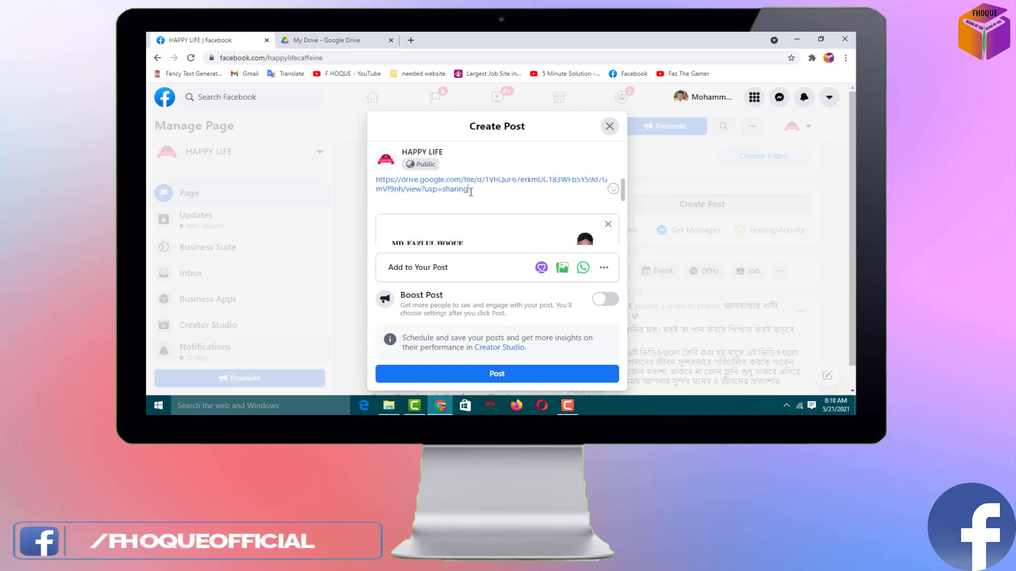
left_click(378, 179)
key("Return")
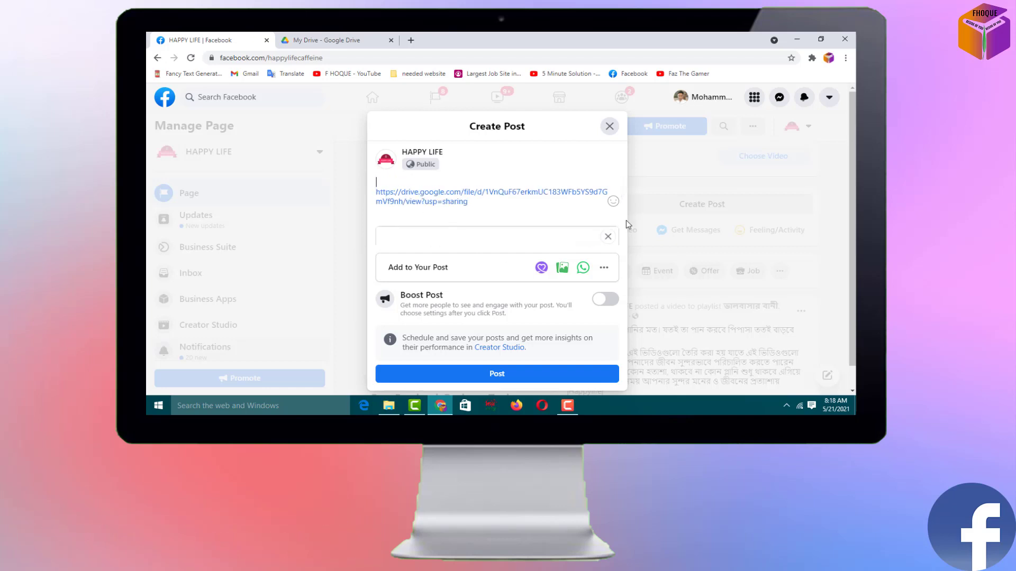
left_click(505, 377)
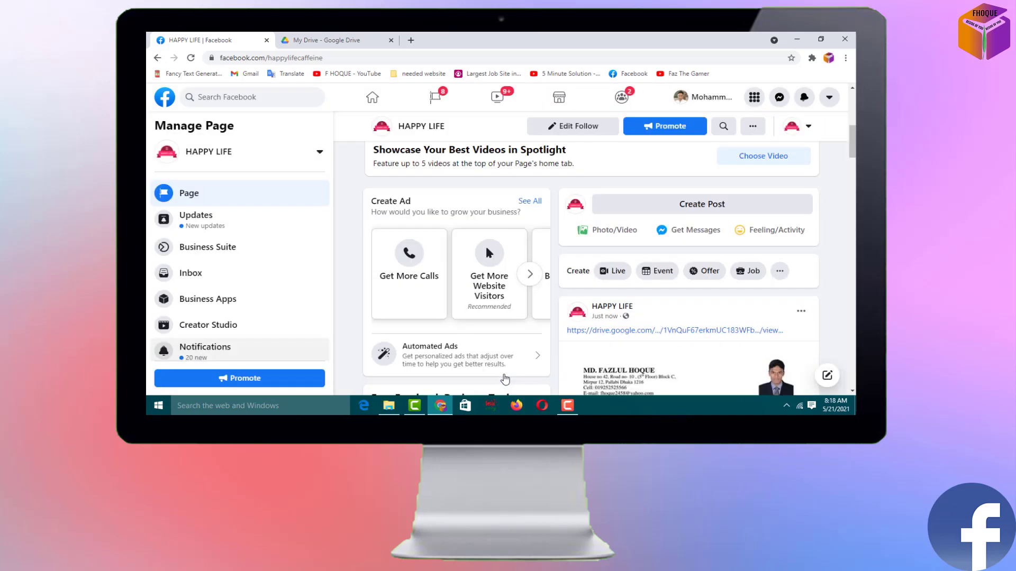
scroll(703, 254, "down", 3)
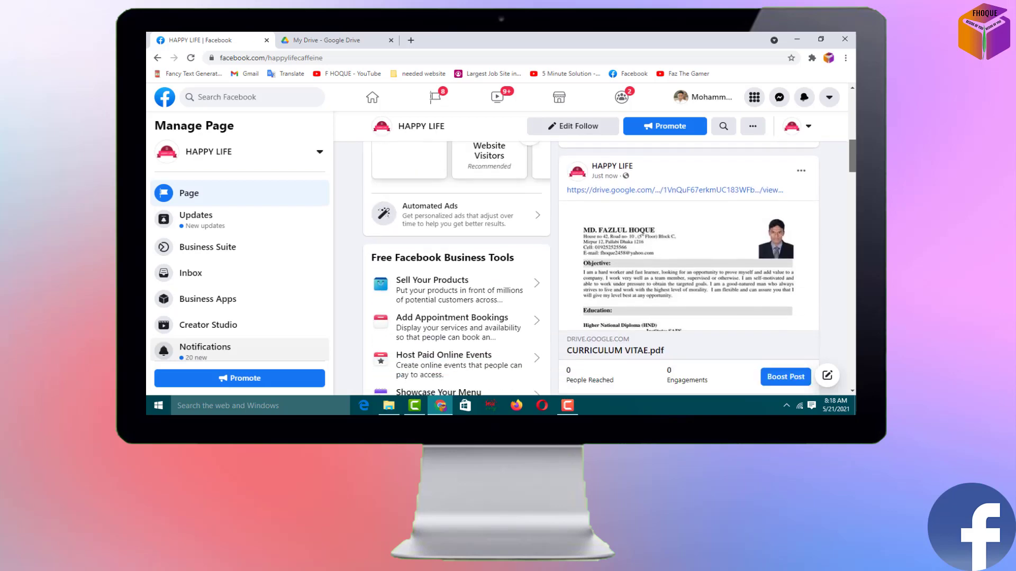
scroll(666, 309, "up", 5)
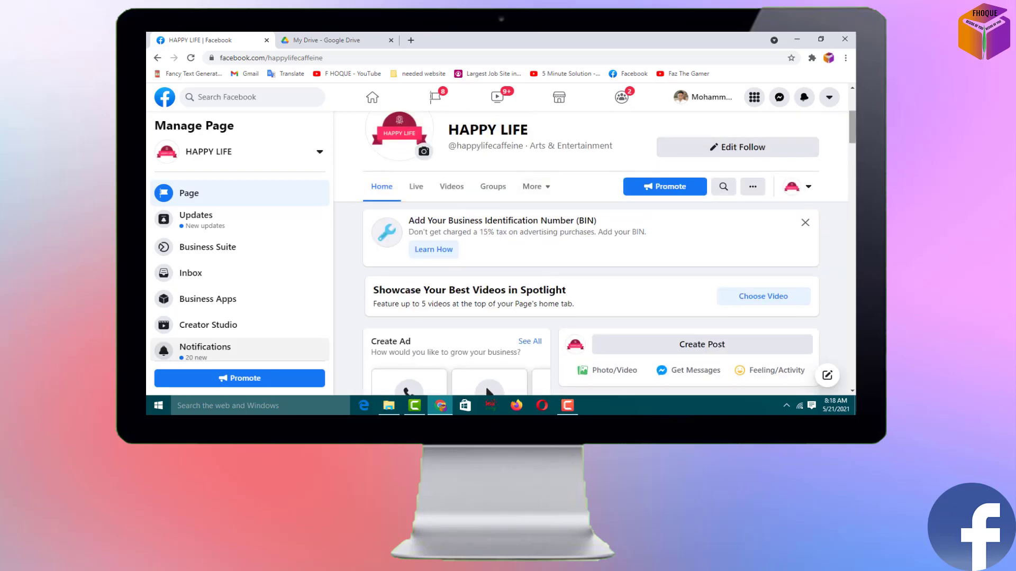
scroll(687, 264, "down", 5)
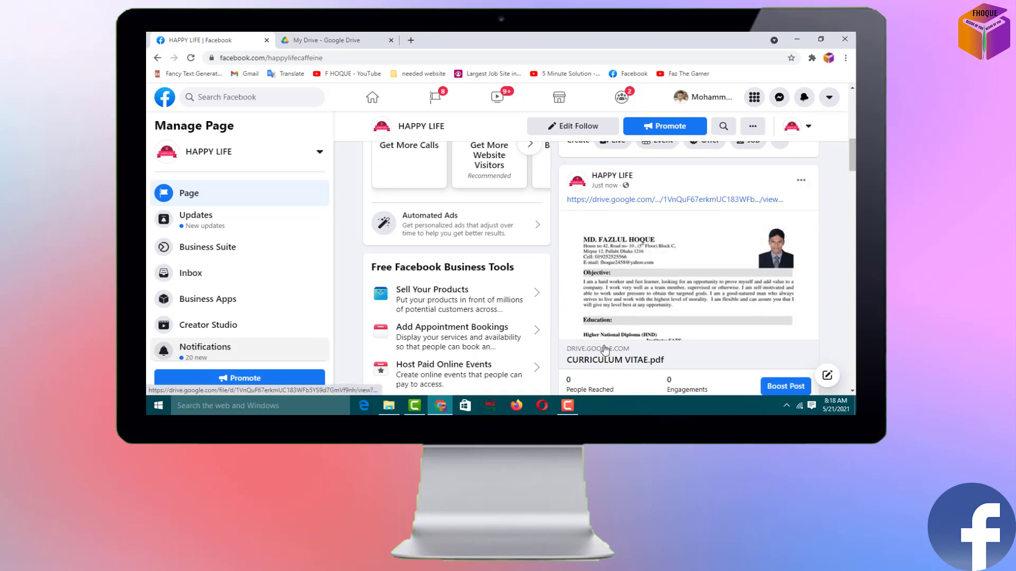
Open CURRICULUM VITAE.pdf from the HAPPY LIFE post's link preview, then return to the HAPPY LIFE tab.
left_click(604, 351)
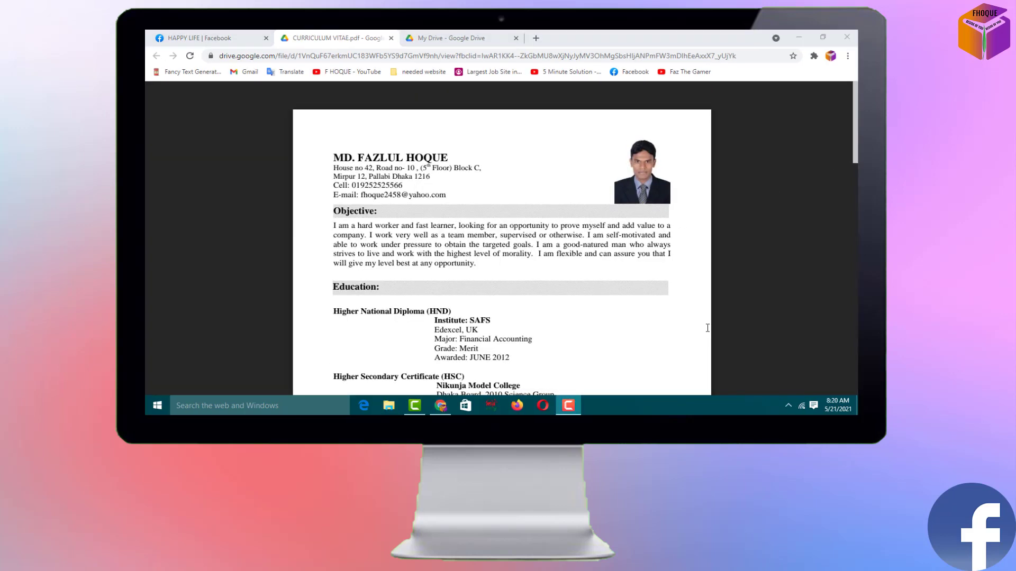
left_click(201, 38)
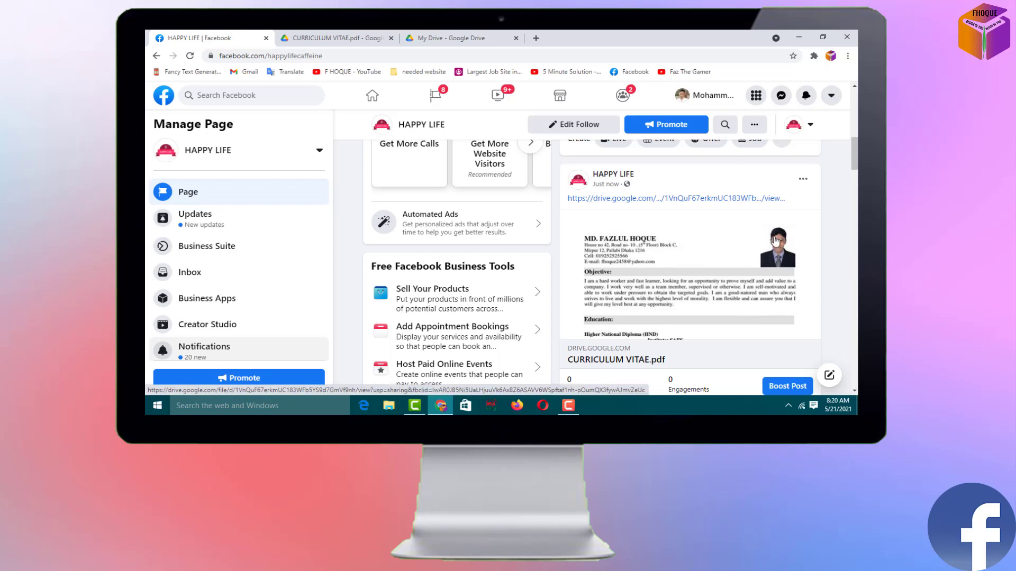